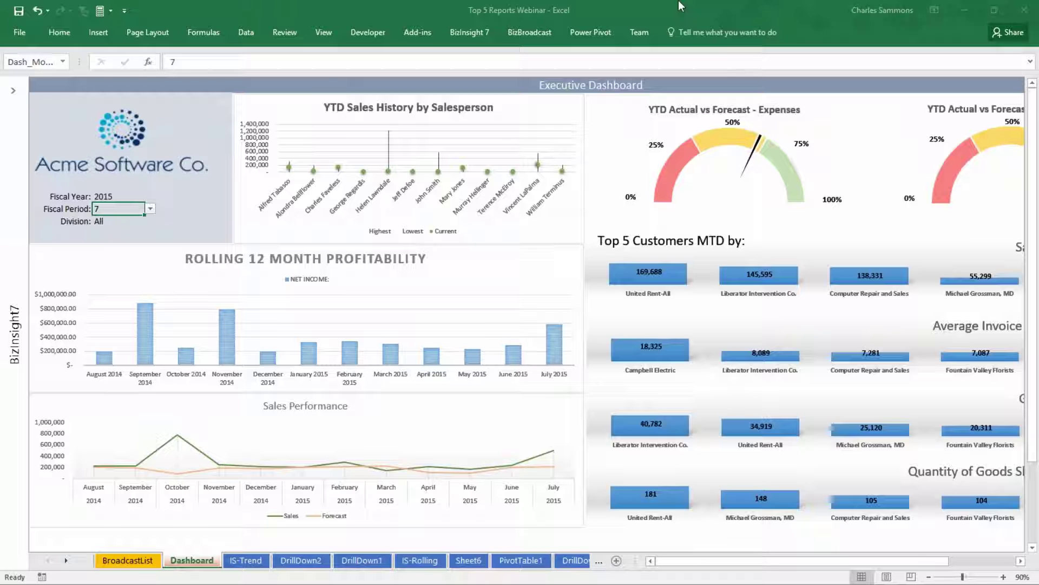
Step: Open the BroadcastList sheet with the BizBroadcast tools and browse the RenderFormat options available for row 9
{"action": "left_click", "coordinate": [128, 560]}
{"action": "left_click", "coordinate": [530, 32]}
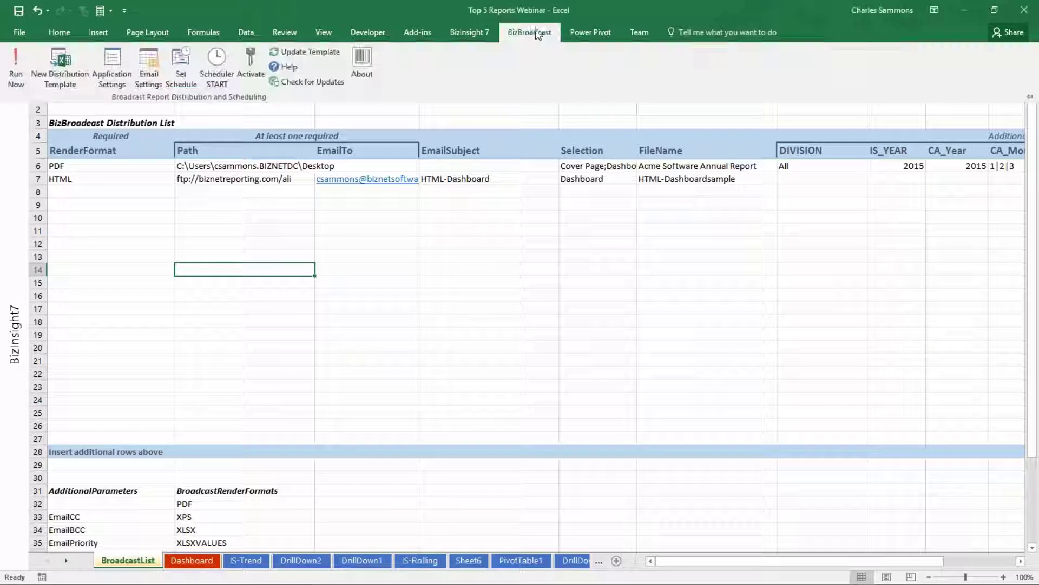
{"action": "left_click", "coordinate": [1036, 101]}
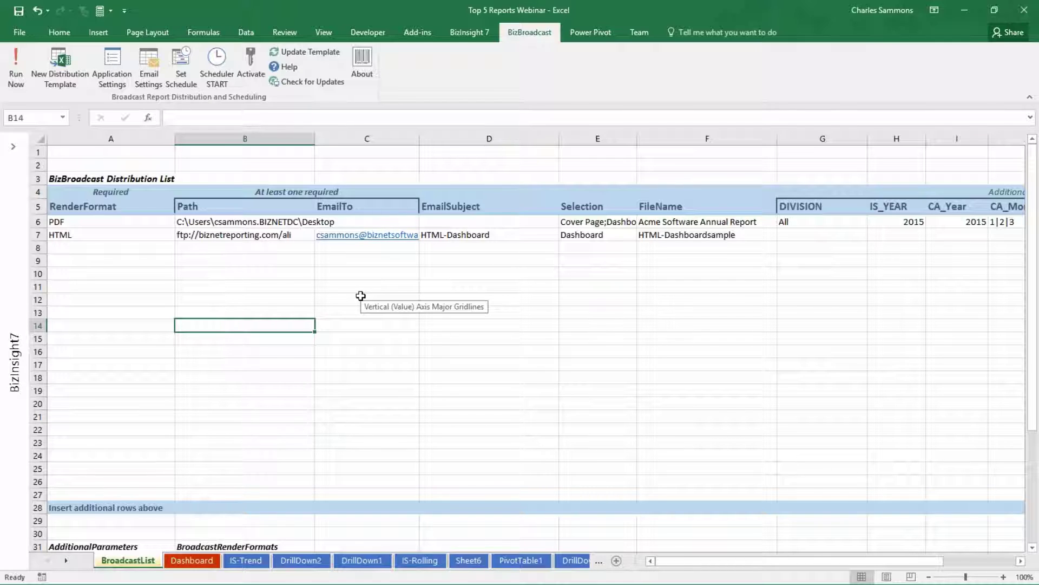
{"action": "left_click", "coordinate": [137, 261]}
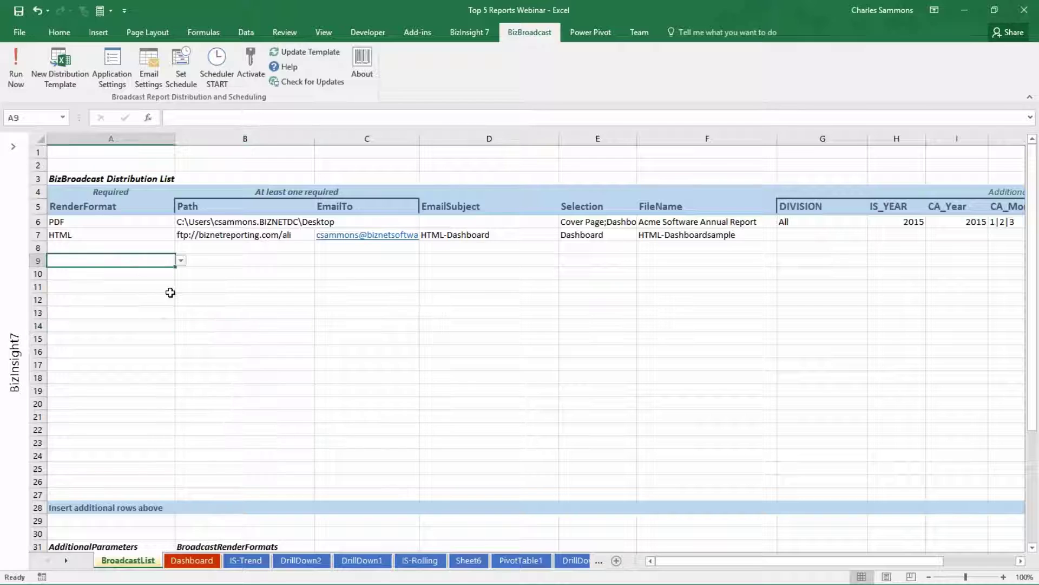
{"action": "left_click", "coordinate": [181, 262]}
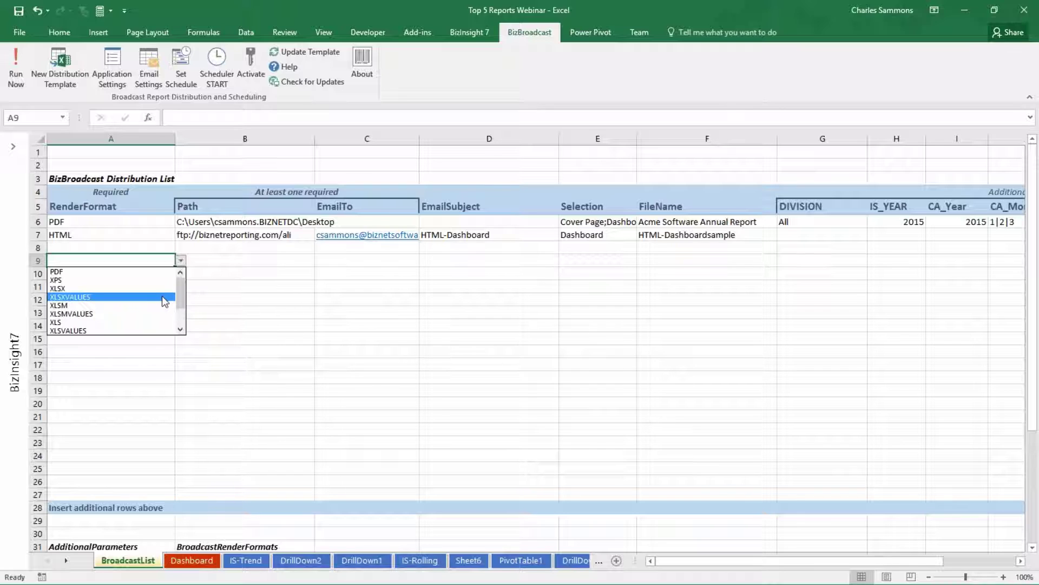
{"action": "scroll", "coordinate": [182, 324], "scroll_direction": "down", "scroll_amount": 2}
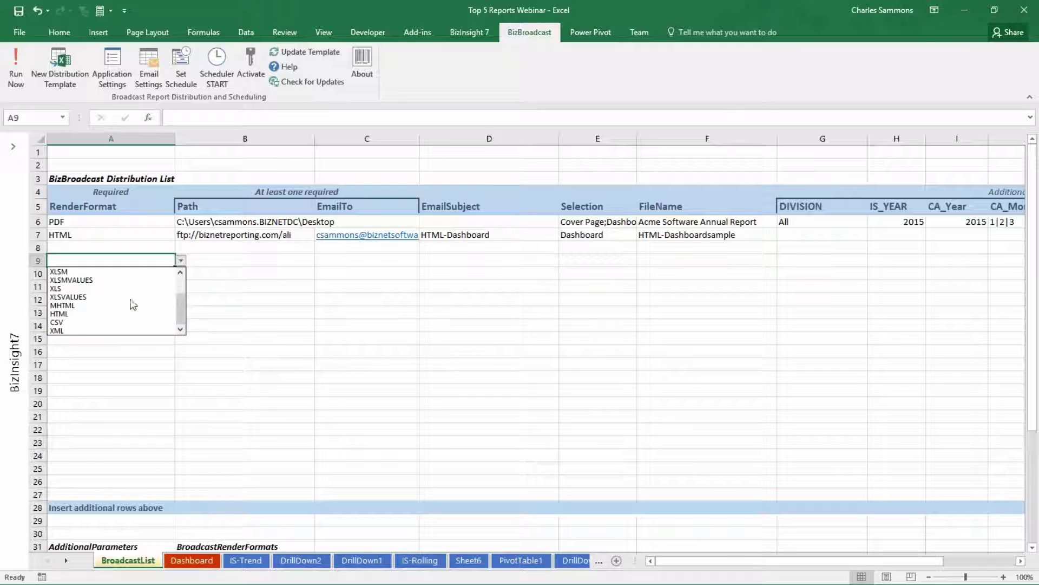
Step: Inspect the folder picker for row 9's Path and the address picker for its EmailTo, closing each without choosing anything
{"action": "left_click", "coordinate": [258, 259]}
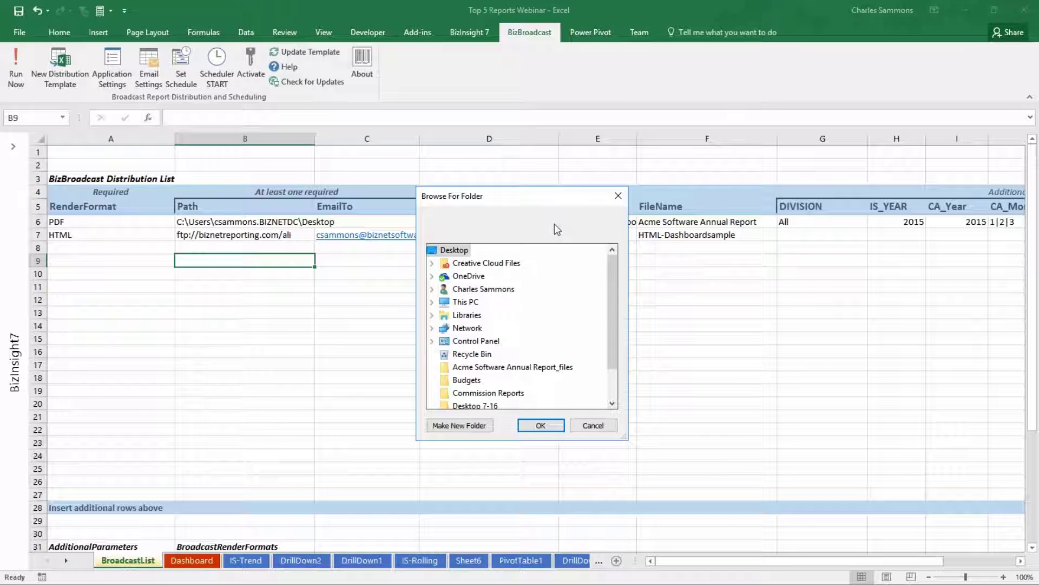
{"action": "left_click", "coordinate": [603, 427]}
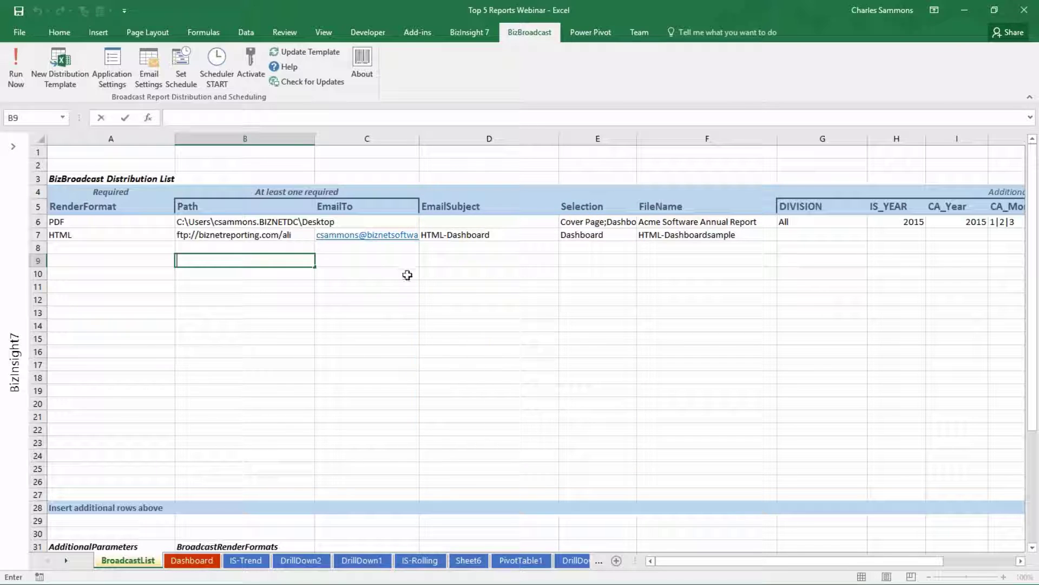
{"action": "left_click", "coordinate": [387, 262]}
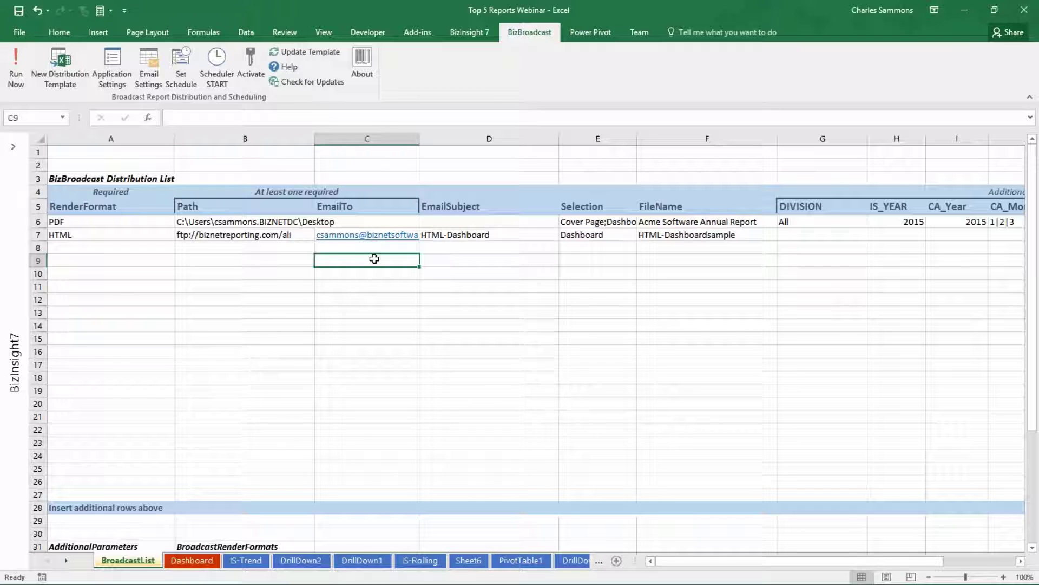
{"action": "double_click", "coordinate": [374, 258]}
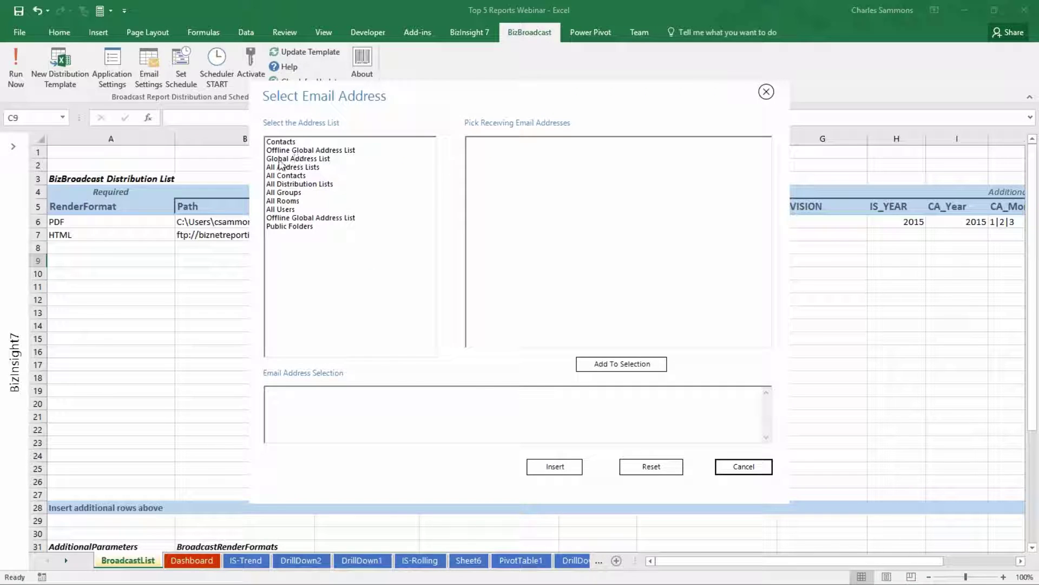
{"action": "left_click", "coordinate": [767, 93]}
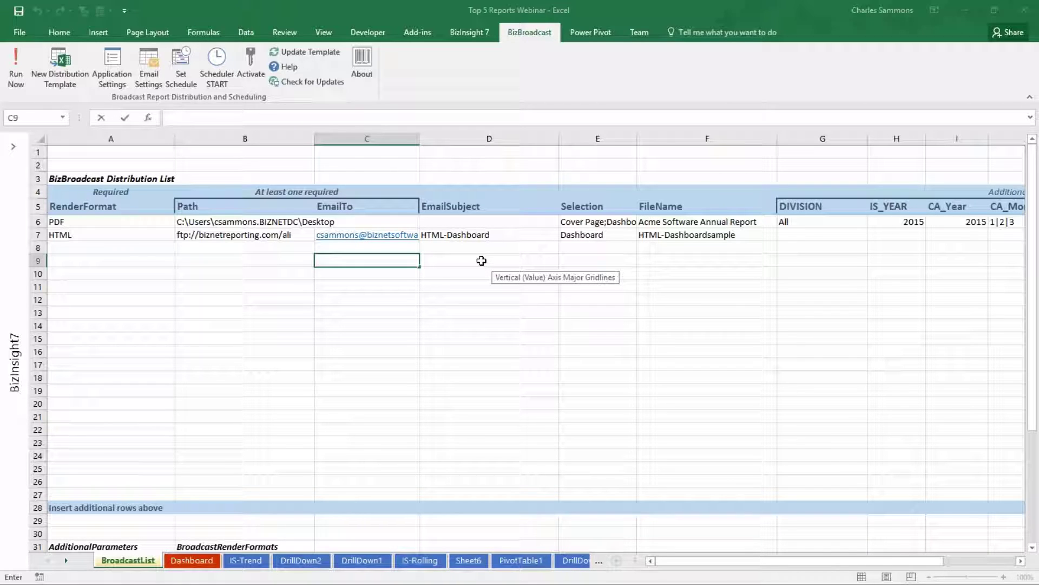
Step: Try adding the Dashboard worksheet to row 9's broadcast sheet selection, then close the selection without applying it
{"action": "left_click", "coordinate": [608, 262]}
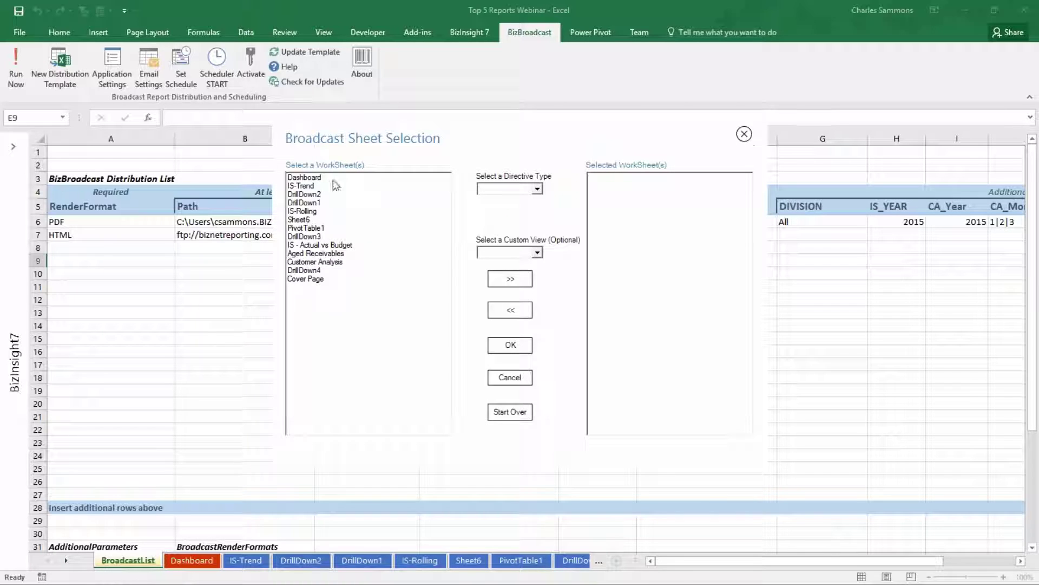
{"action": "left_click", "coordinate": [332, 178]}
{"action": "double_click", "coordinate": [332, 178]}
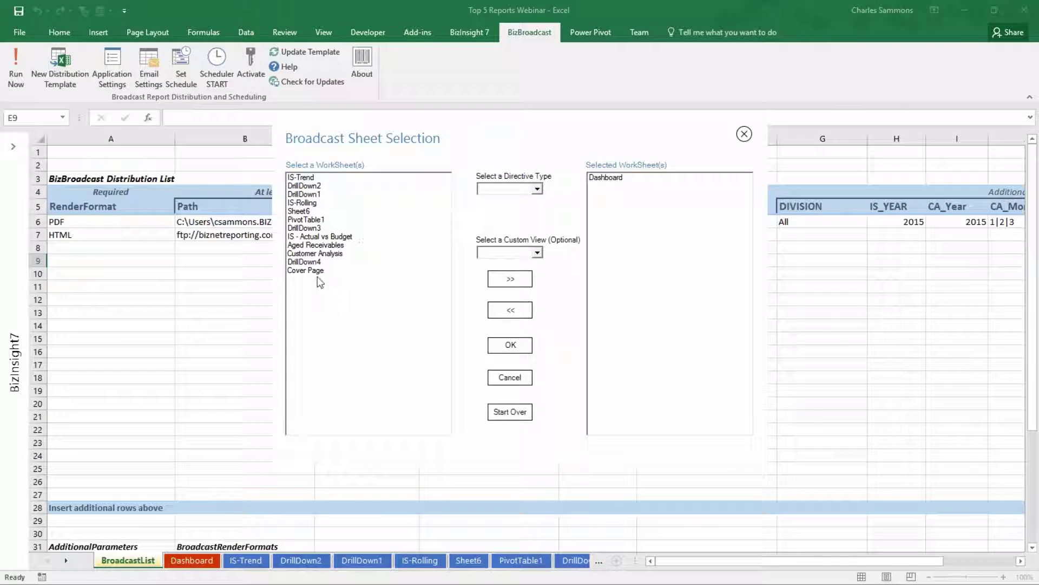
{"action": "left_click", "coordinate": [744, 134]}
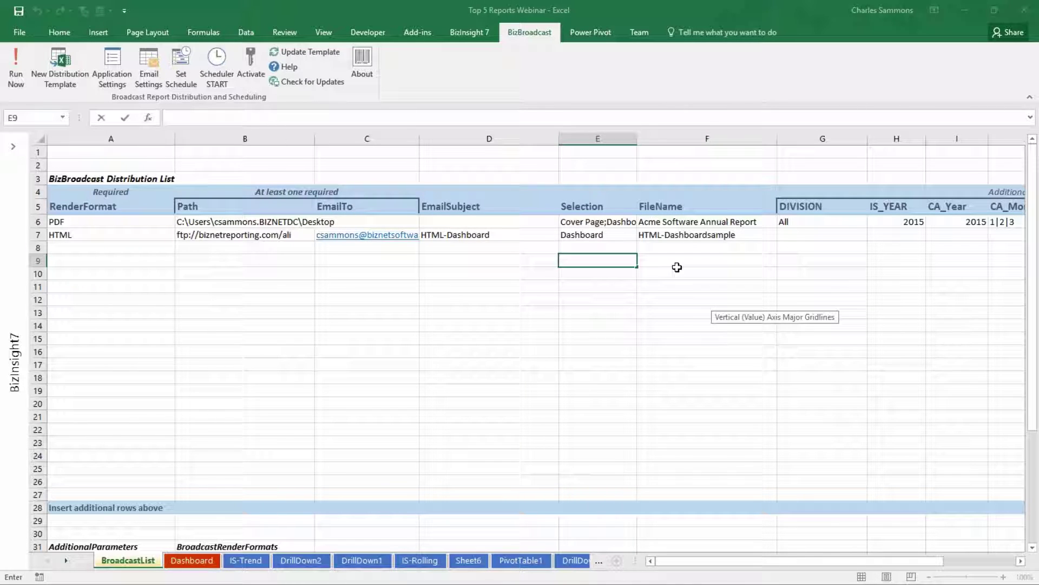
Step: Examine the PDF row's worksheet selection, including Customer Analysis, and its additional optional parameters
{"action": "left_click", "coordinate": [613, 221]}
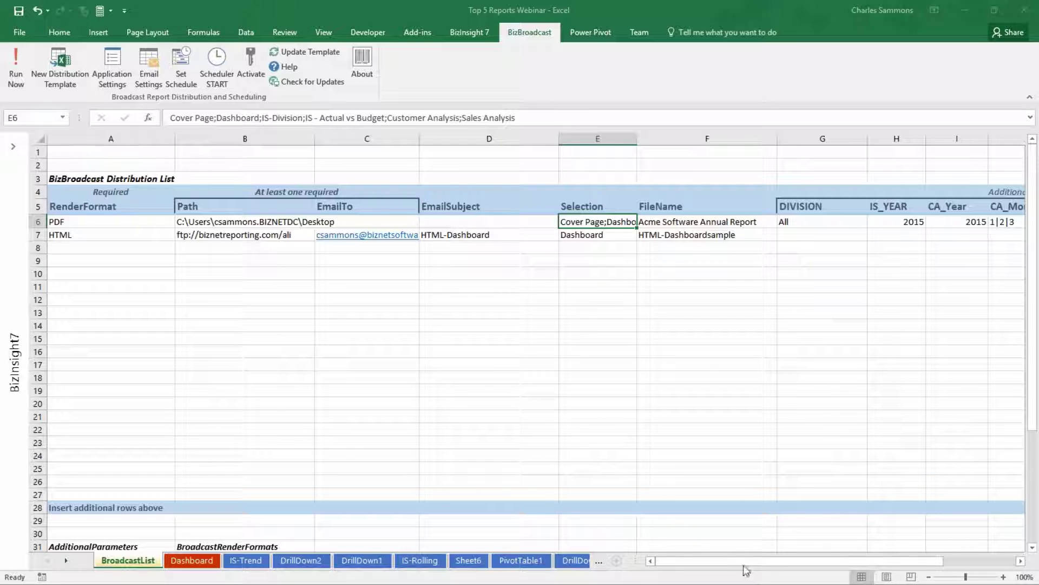
{"action": "left_click_drag", "start_coordinate": [746, 561], "coordinate": [800, 570]}
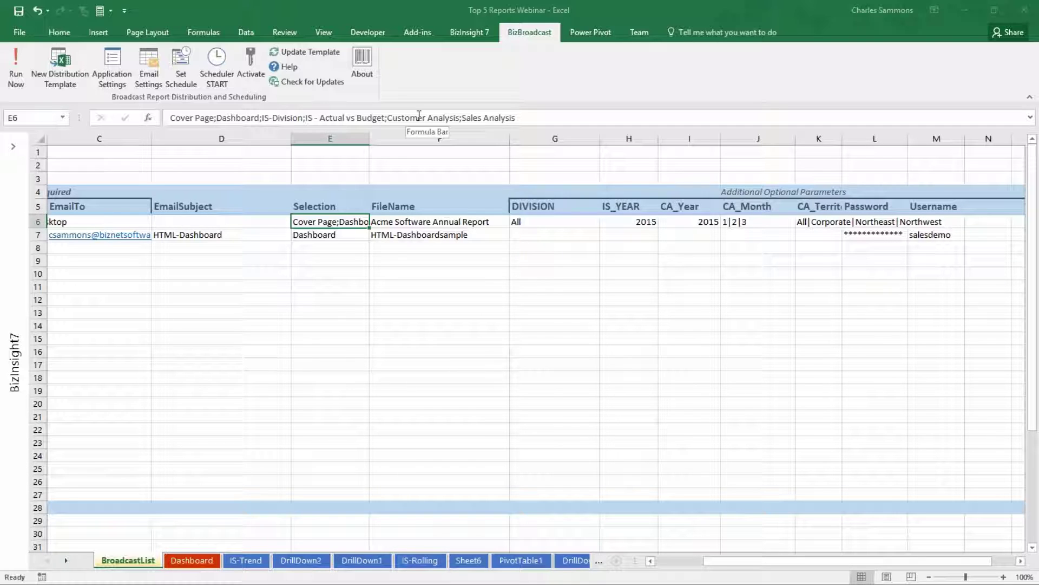
{"action": "left_click_drag", "start_coordinate": [418, 117], "coordinate": [445, 118]}
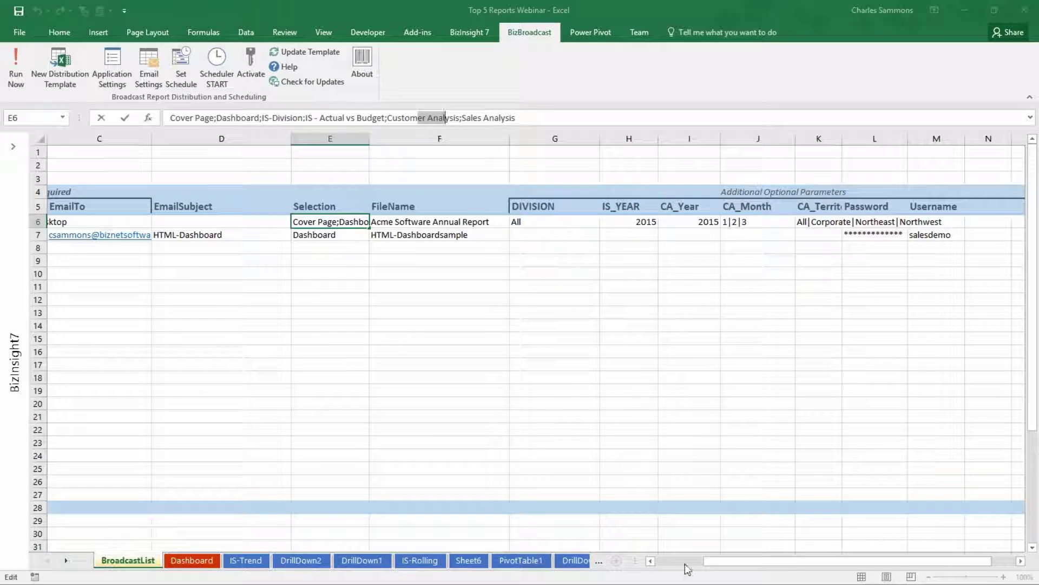
{"action": "left_click", "coordinate": [661, 564]}
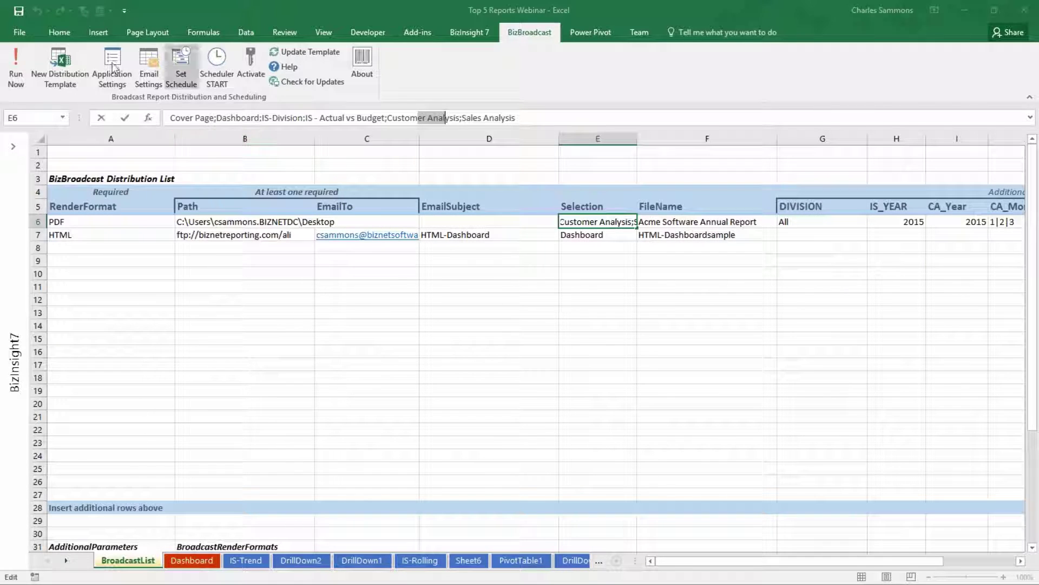
Step: Run the broadcast immediately and review the Acme Software Annual Report PDF from Cover Page through IS - Actual vs Budget
{"action": "left_click", "coordinate": [17, 76]}
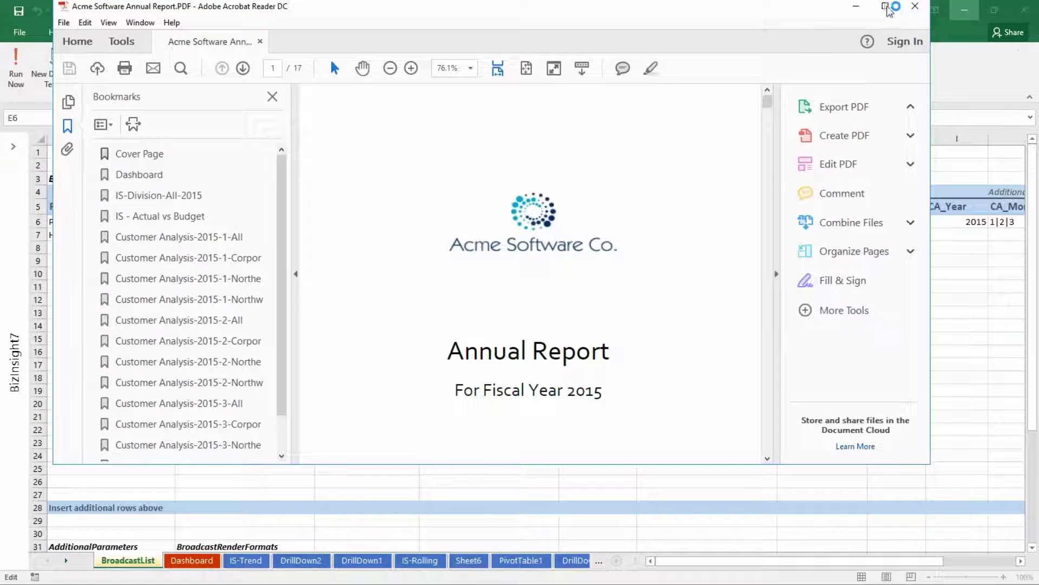
{"action": "left_click", "coordinate": [885, 6]}
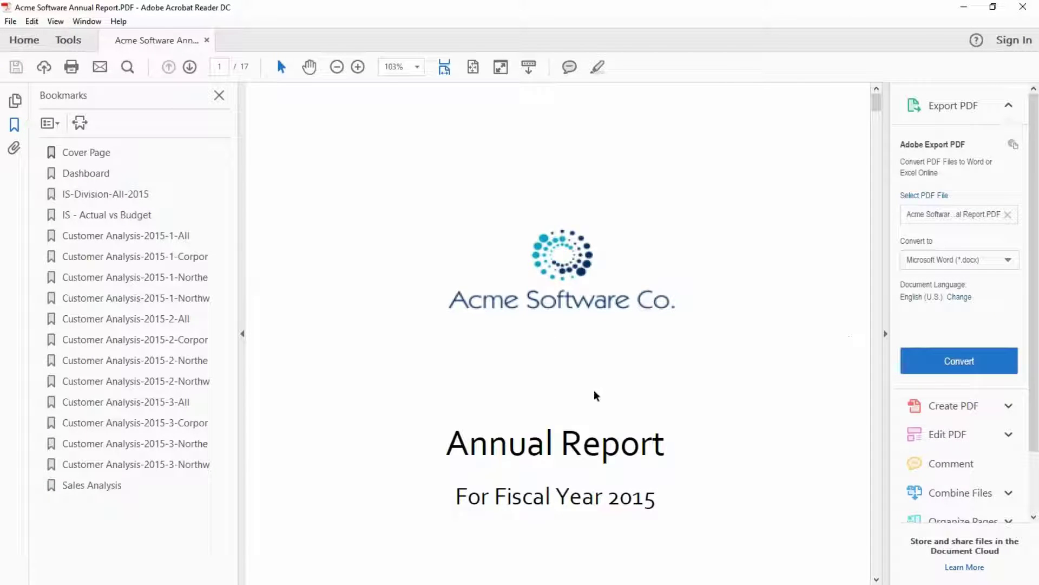
{"action": "left_click", "coordinate": [89, 156]}
{"action": "left_click", "coordinate": [88, 174]}
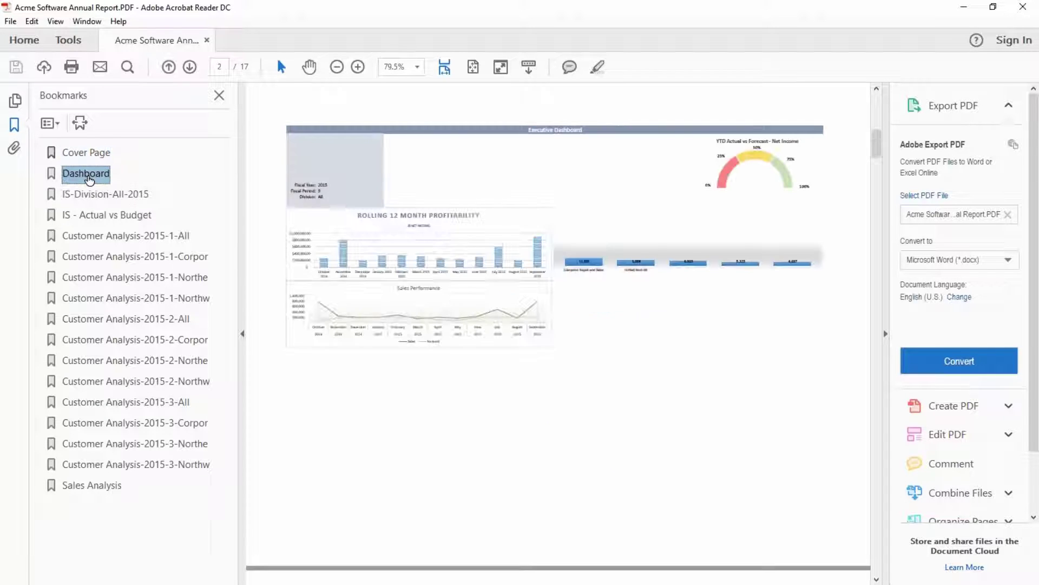
{"action": "left_click", "coordinate": [93, 195]}
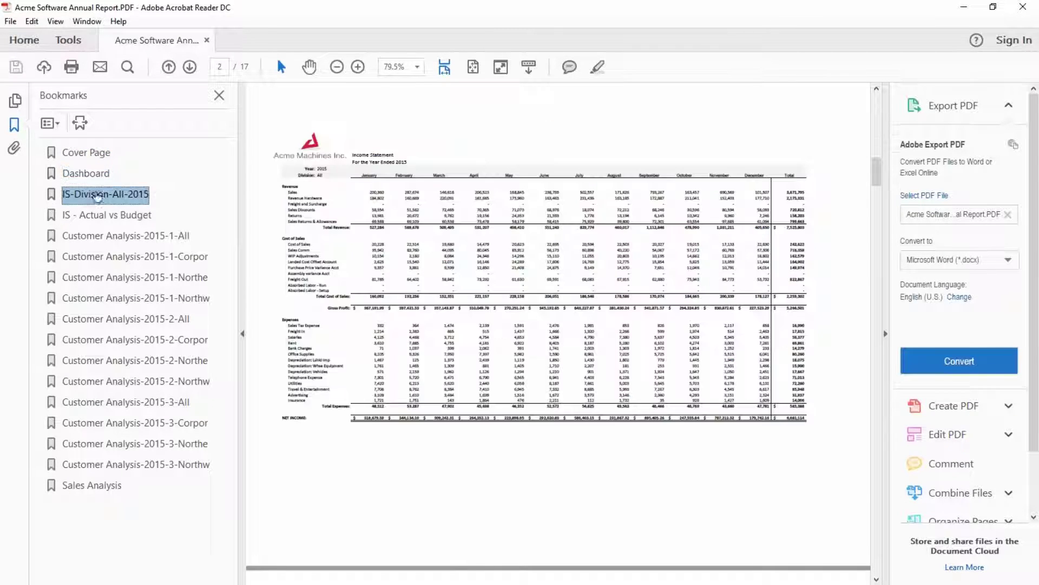
{"action": "left_click", "coordinate": [98, 214]}
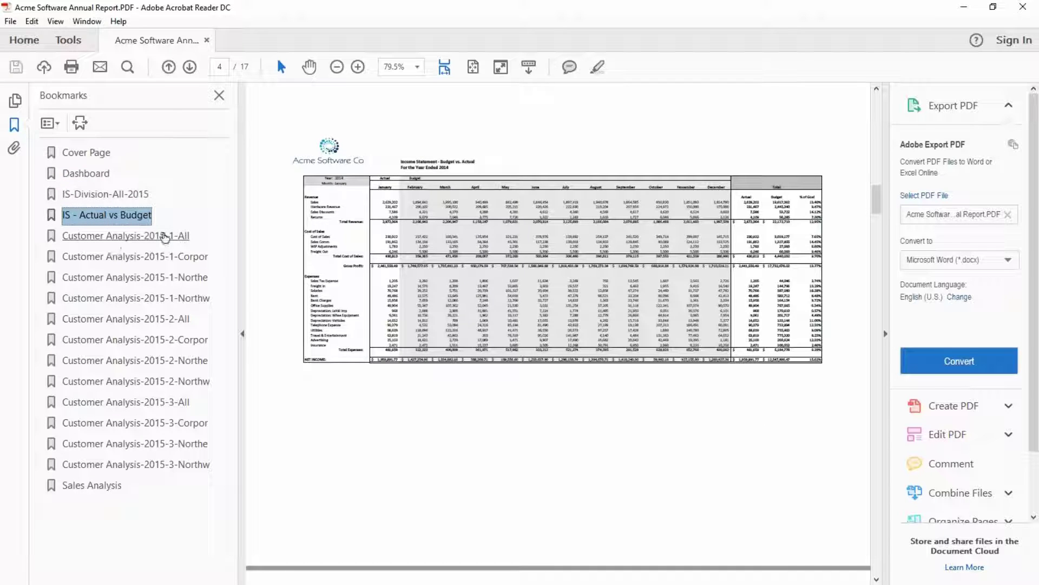
Step: Review the January and February 2015 Customer Analysis pages for the All, Corporate, Northeast and Northwest territories
{"action": "left_click", "coordinate": [118, 237]}
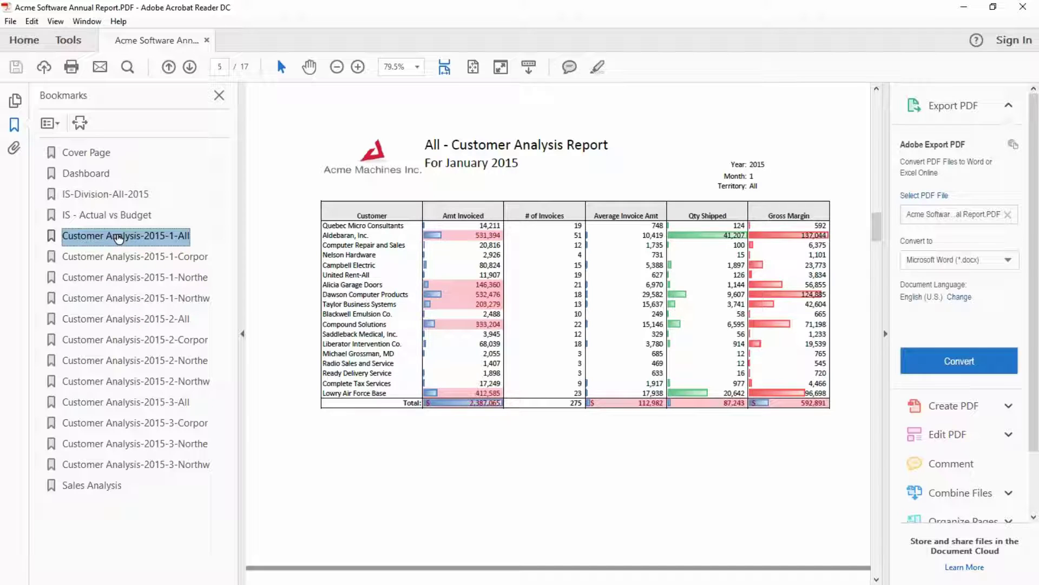
{"action": "left_click", "coordinate": [157, 259]}
{"action": "left_click", "coordinate": [149, 278]}
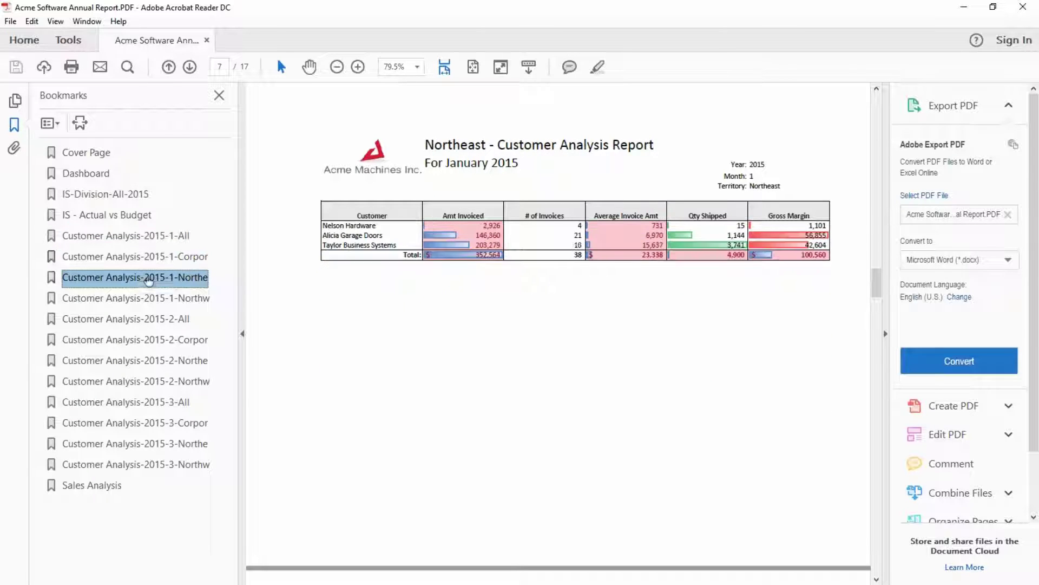
{"action": "left_click", "coordinate": [178, 300]}
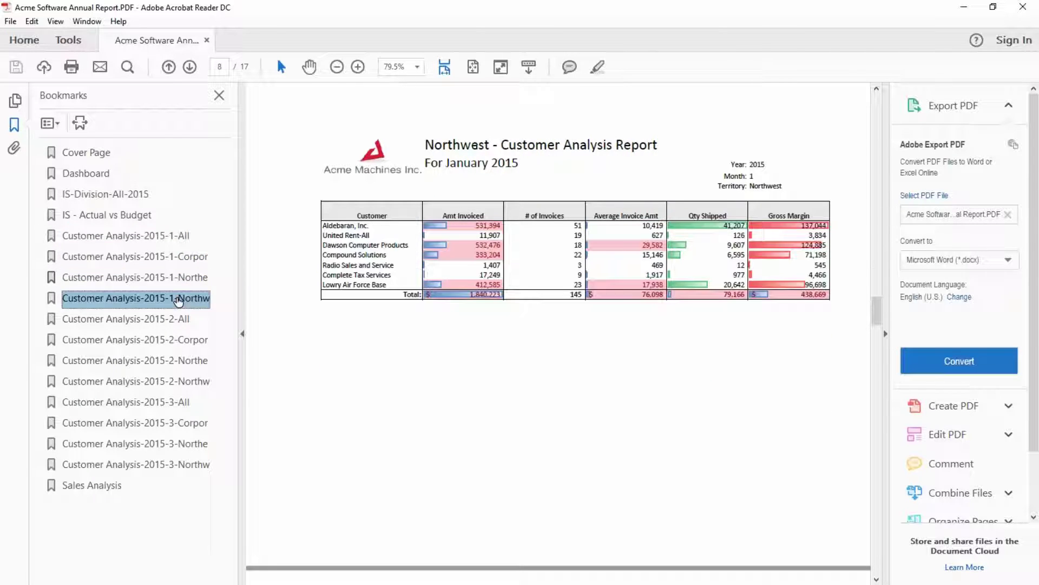
{"action": "left_click", "coordinate": [161, 321]}
{"action": "left_click", "coordinate": [156, 347]}
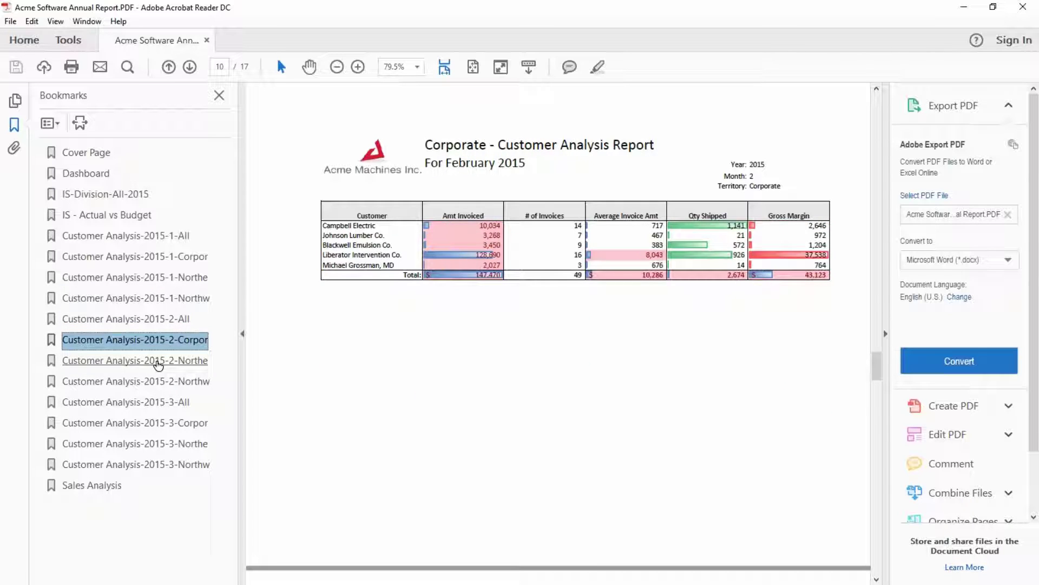
{"action": "left_click", "coordinate": [158, 358]}
{"action": "left_click", "coordinate": [161, 382]}
Step: Review the March 2015 Customer Analysis pages for all four territory selections and close the PDF report
{"action": "left_click", "coordinate": [161, 405]}
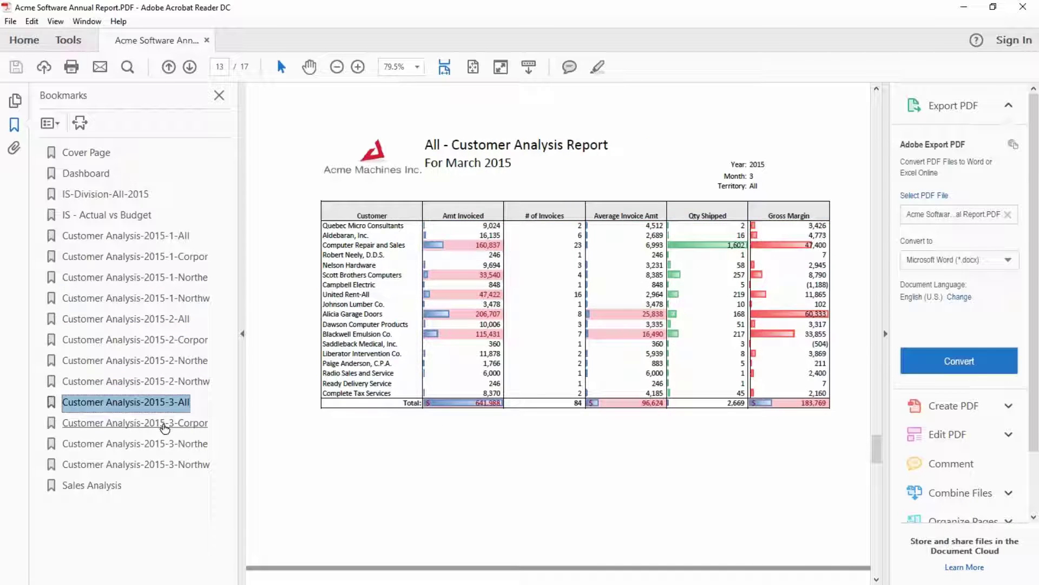
{"action": "left_click", "coordinate": [165, 427]}
{"action": "left_click", "coordinate": [165, 443]}
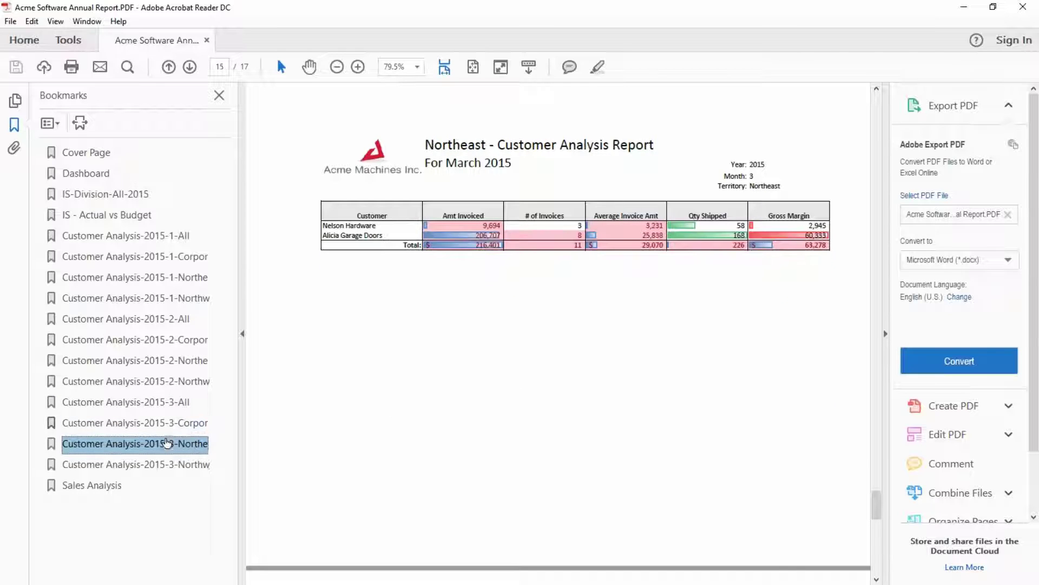
{"action": "left_click", "coordinate": [164, 464]}
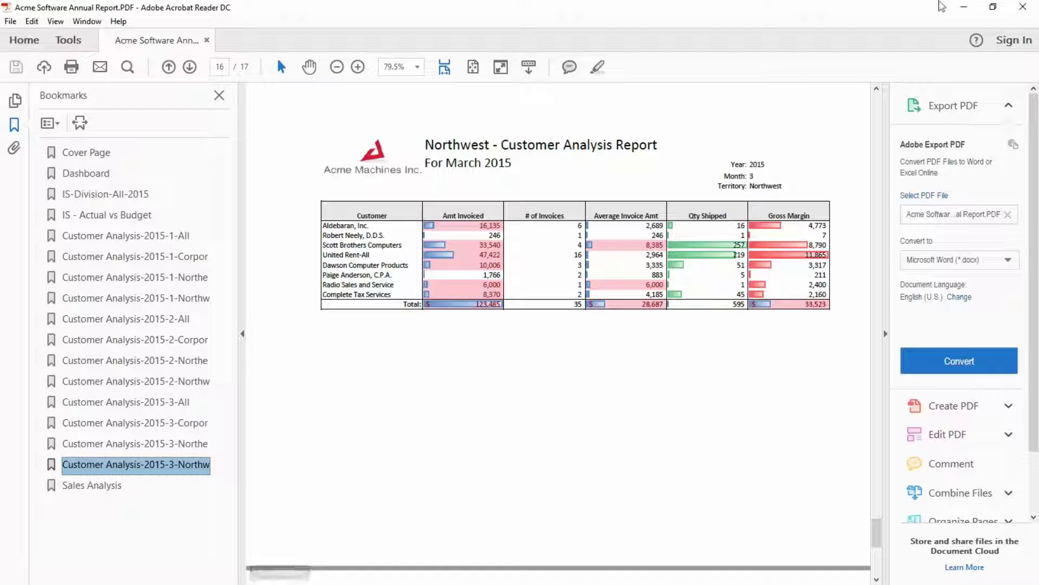
{"action": "left_click", "coordinate": [1023, 7]}
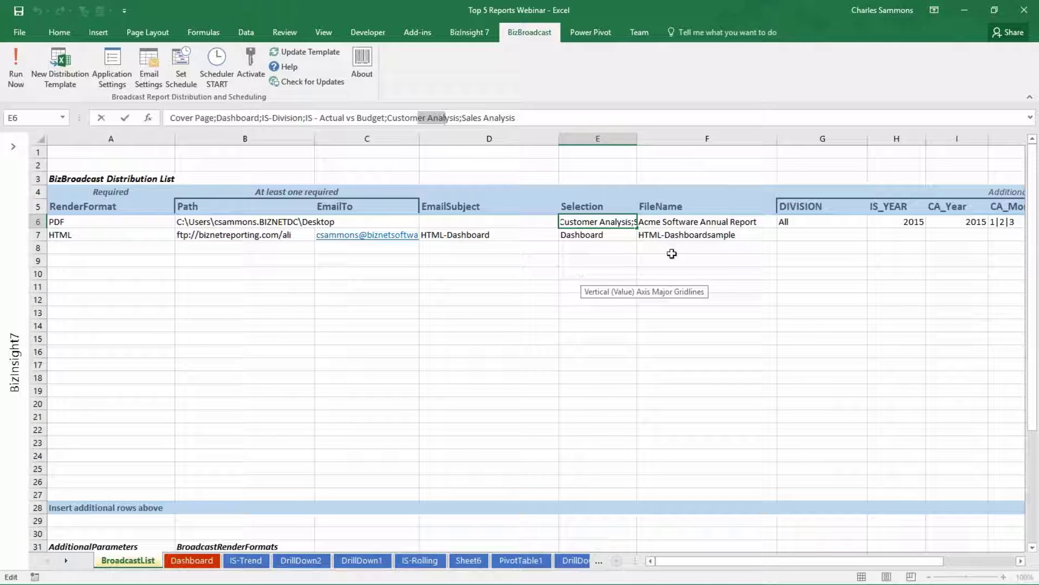
Step: Configure the broadcast schedule to run on the 1st Monday of every 1 month
{"action": "left_click", "coordinate": [182, 68]}
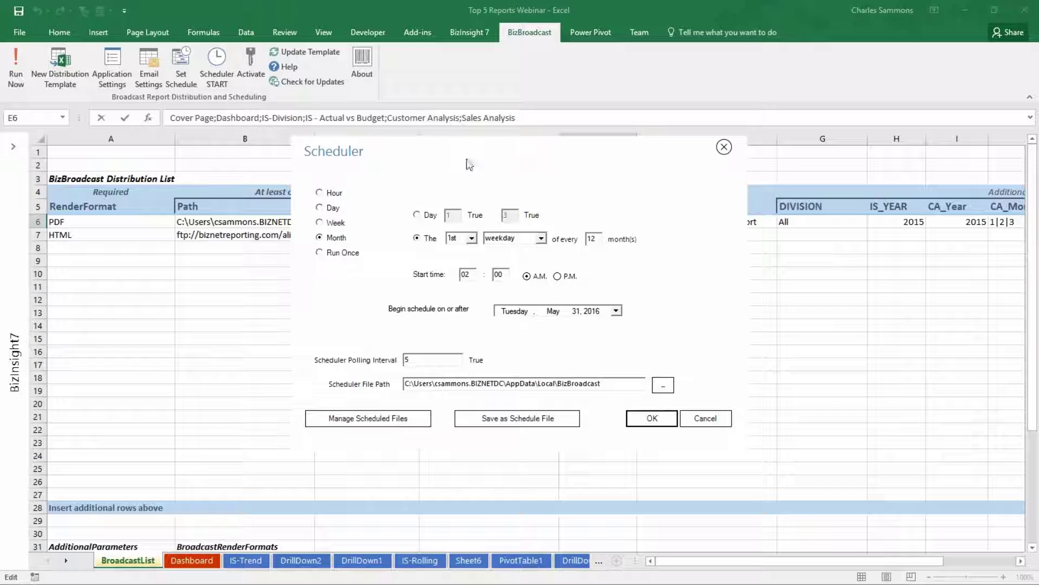
{"action": "left_click_drag", "start_coordinate": [449, 163], "coordinate": [457, 143]}
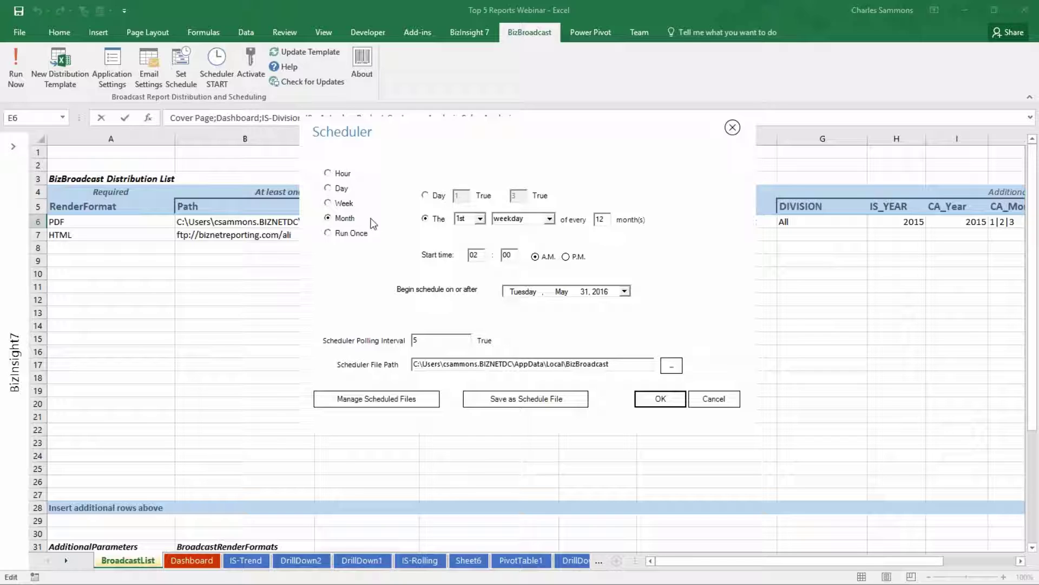
{"action": "left_click", "coordinate": [553, 219]}
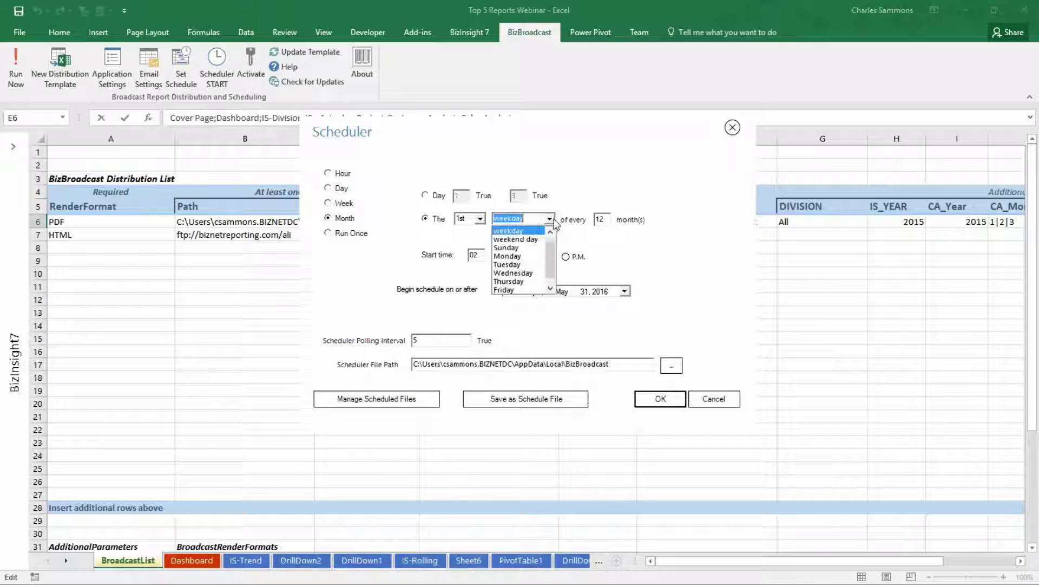
{"action": "left_click", "coordinate": [507, 256]}
{"action": "left_click", "coordinate": [609, 218]}
{"action": "key", "text": "BackSpace"}
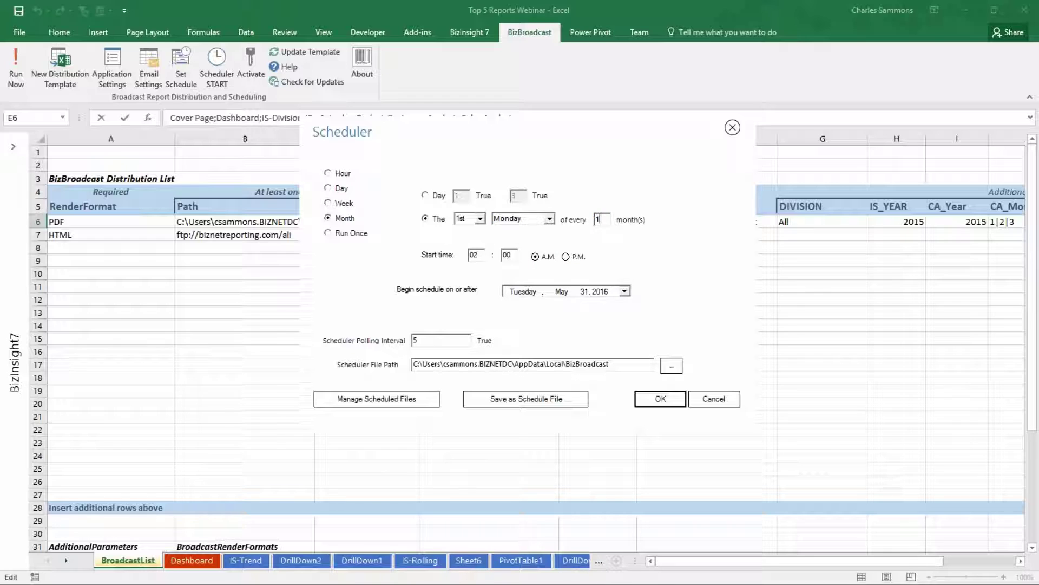
Step: Set the schedule to begin on or after October 1, 2016 and accept the scheduler settings
{"action": "left_click", "coordinate": [625, 291]}
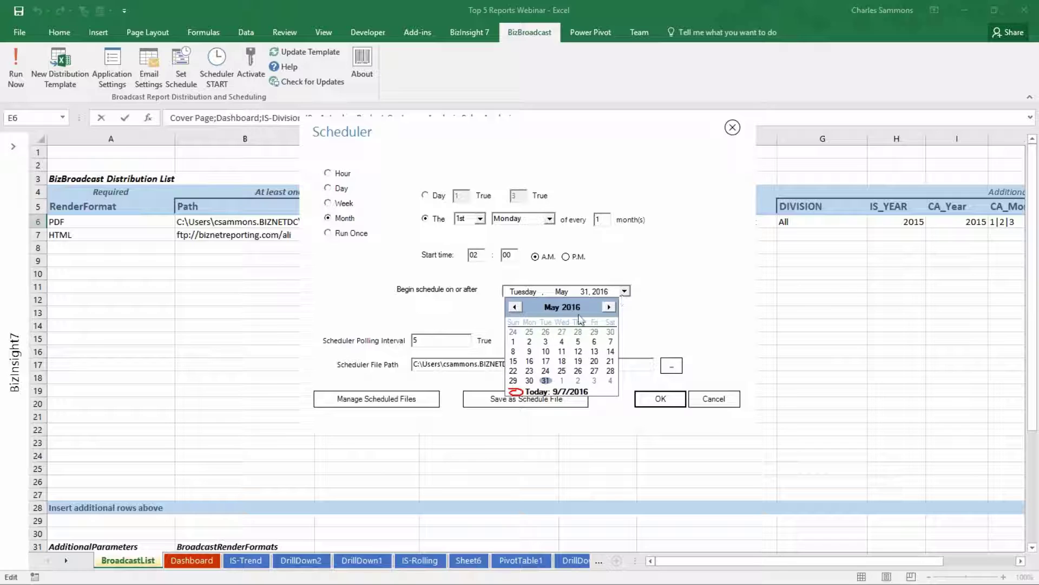
{"action": "left_click", "coordinate": [609, 307]}
{"action": "left_click", "coordinate": [610, 307]}
{"action": "left_click", "coordinate": [609, 307]}
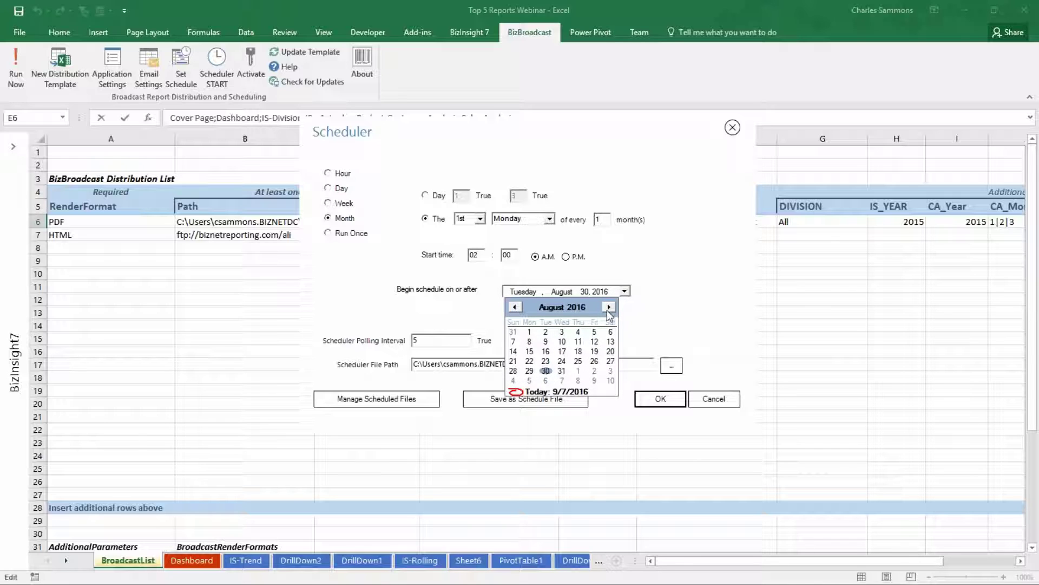
{"action": "left_click", "coordinate": [609, 307]}
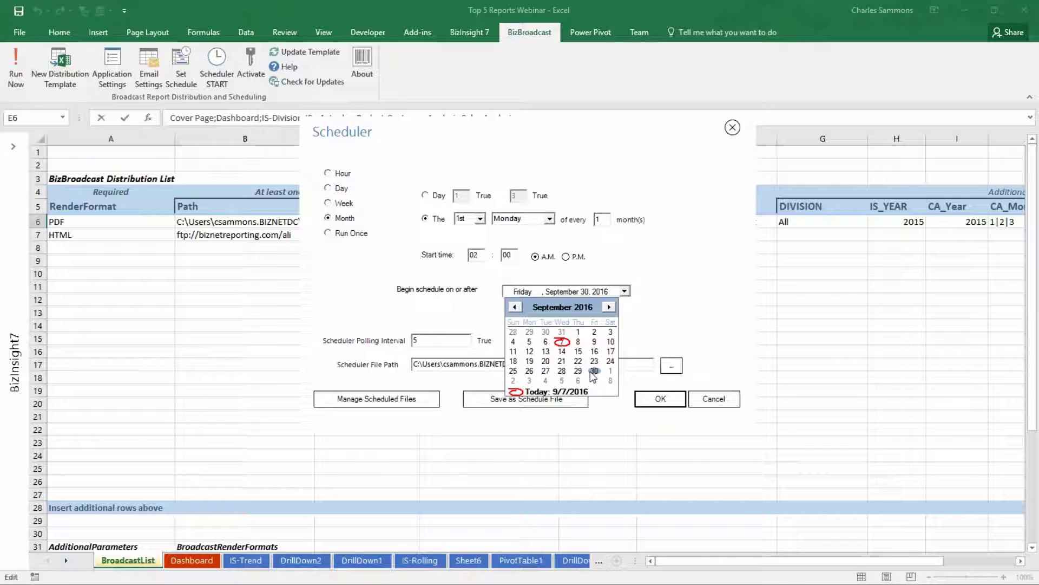
{"action": "left_click", "coordinate": [610, 371]}
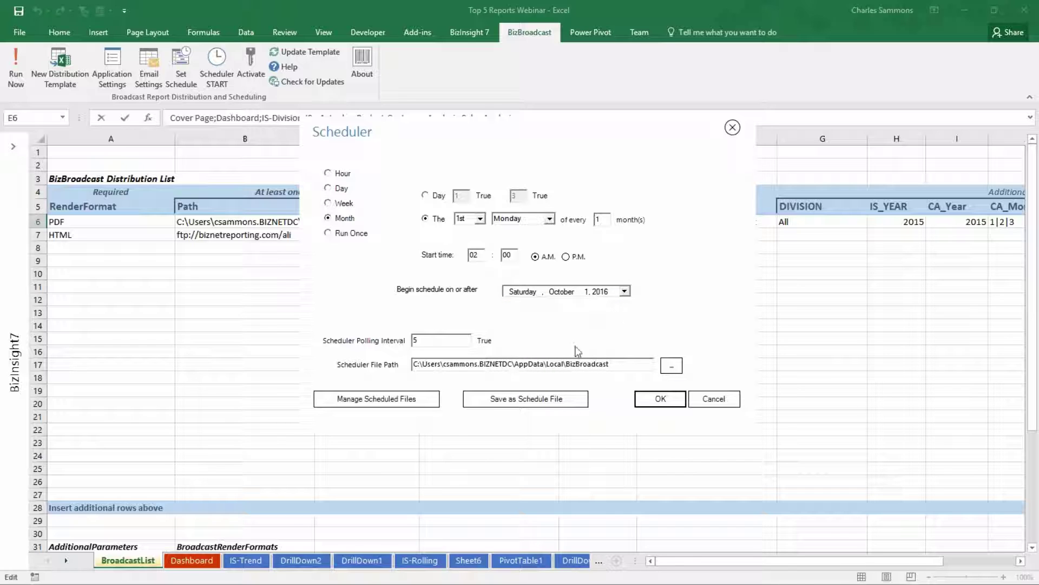
{"action": "left_click", "coordinate": [660, 399]}
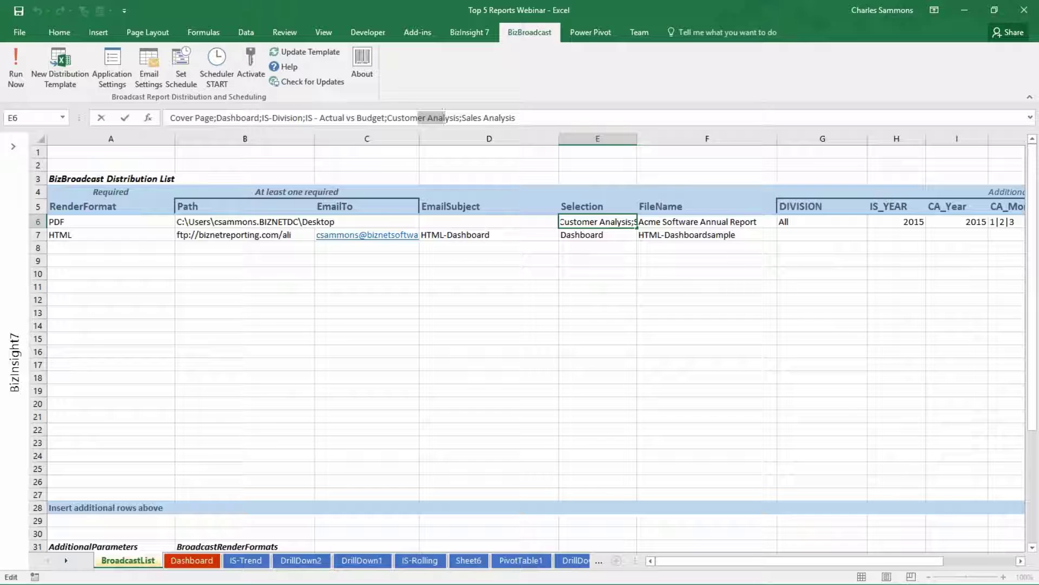
Step: Switch to the presentation's Product Demonstration slide
{"action": "key", "text": "alt+Tab"}
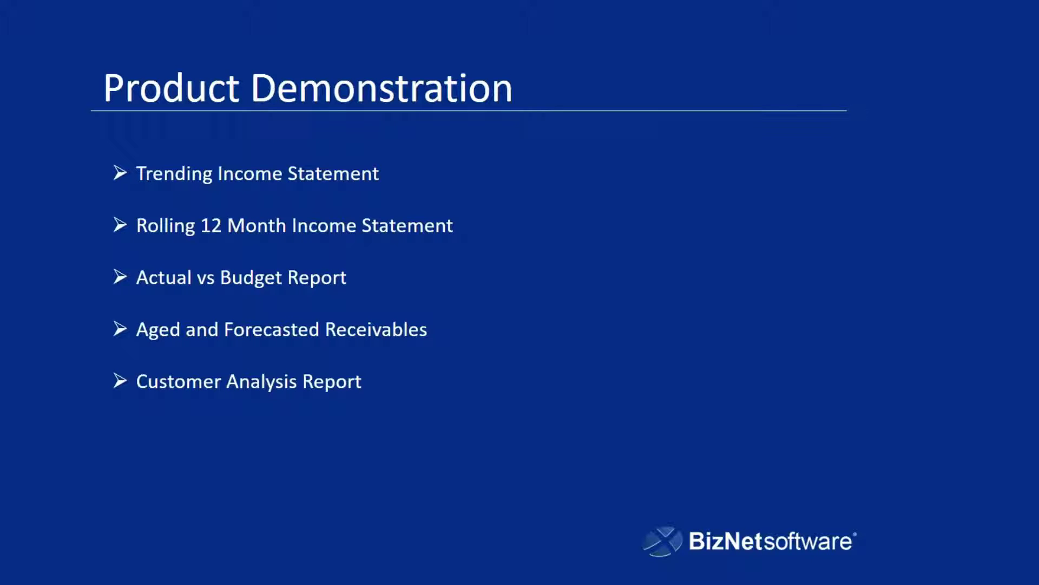